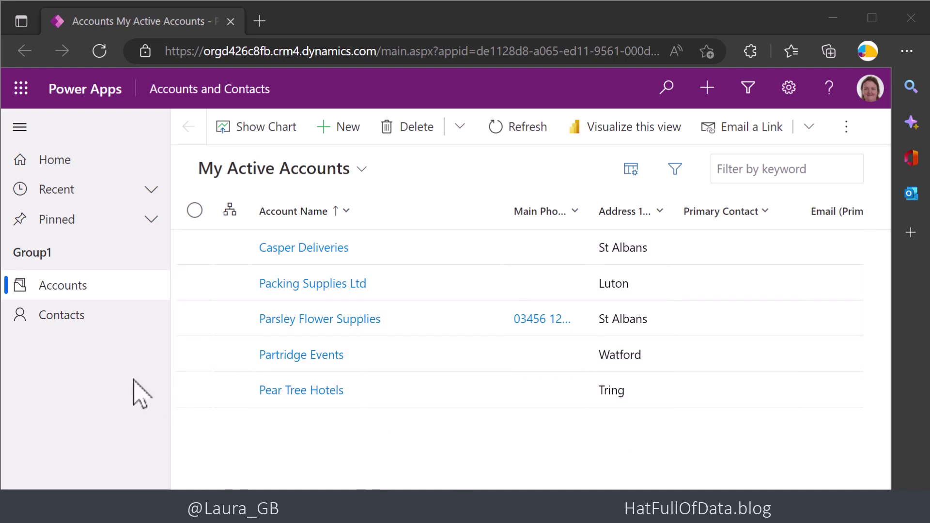
Compare the contacts in both environments, then review the account query's Dataverse source settings.
left_click(54, 314)
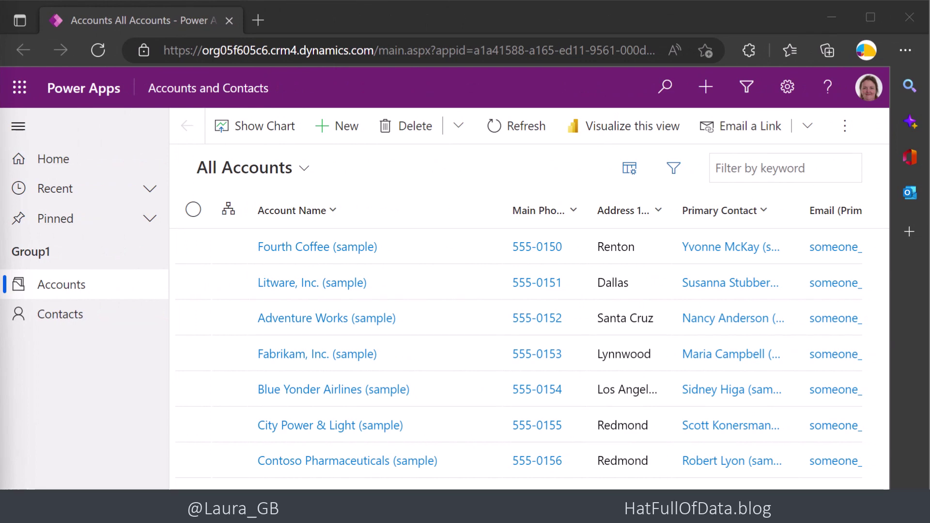
left_click(72, 317)
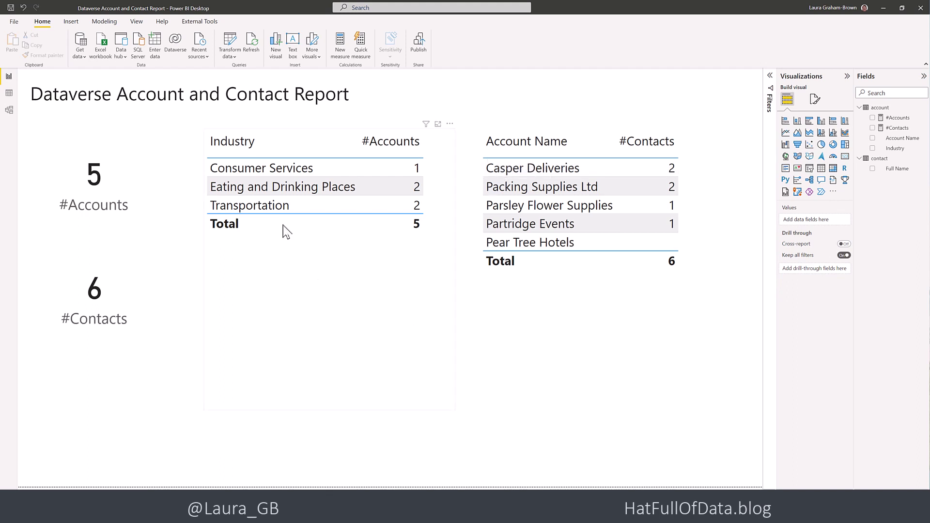
left_click(231, 43)
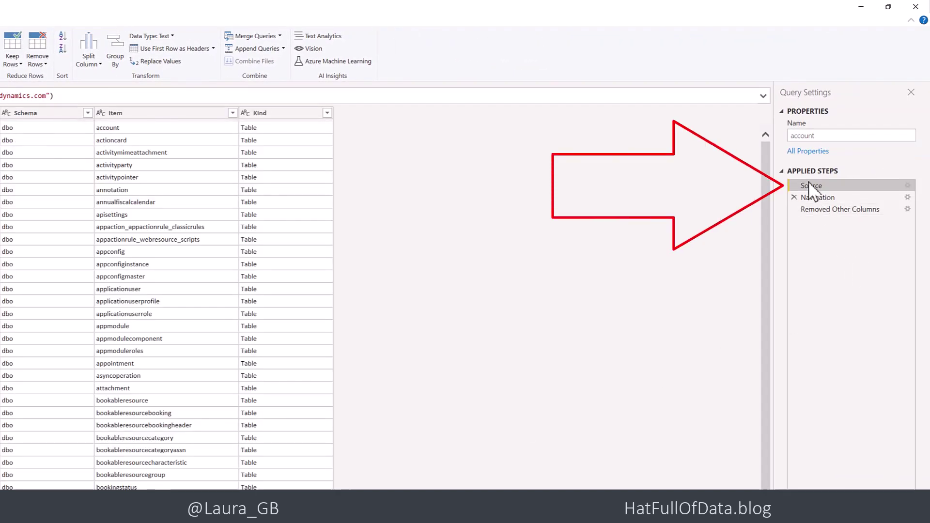
left_click(908, 186)
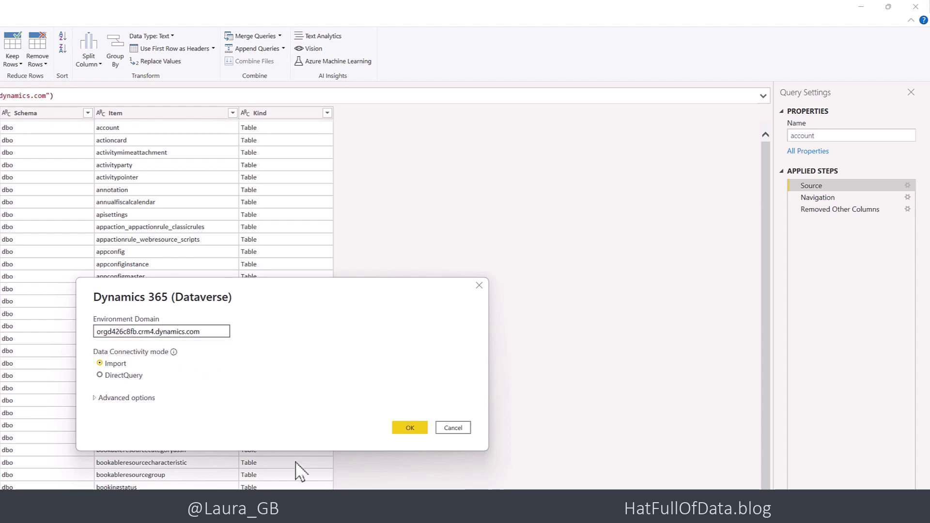
left_click(459, 429)
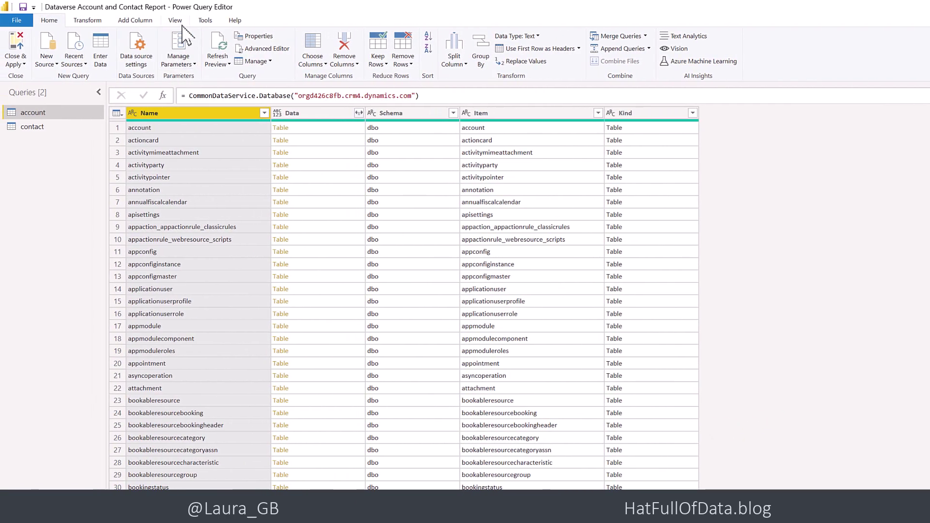
Turn on Always allow parameterization in the Power Query View options.
left_click(177, 20)
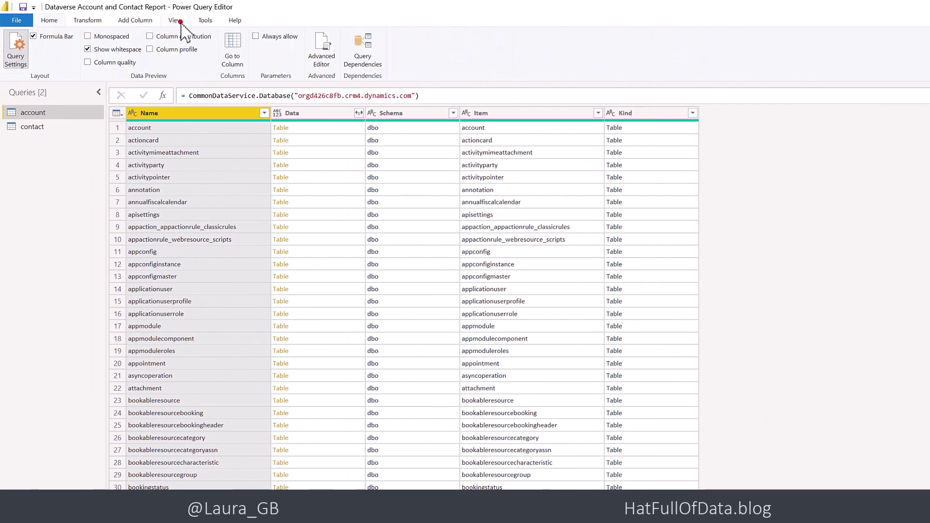
left_click(256, 36)
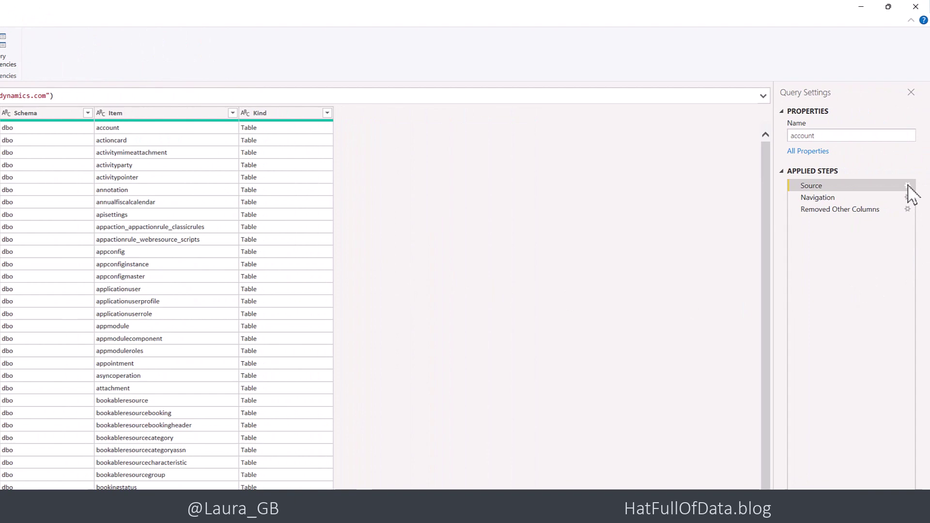
Make a Text parameter 'Environment' with current value orgd426c8fb.crm4.dynamics.com for the account source domain.
left_click(907, 186)
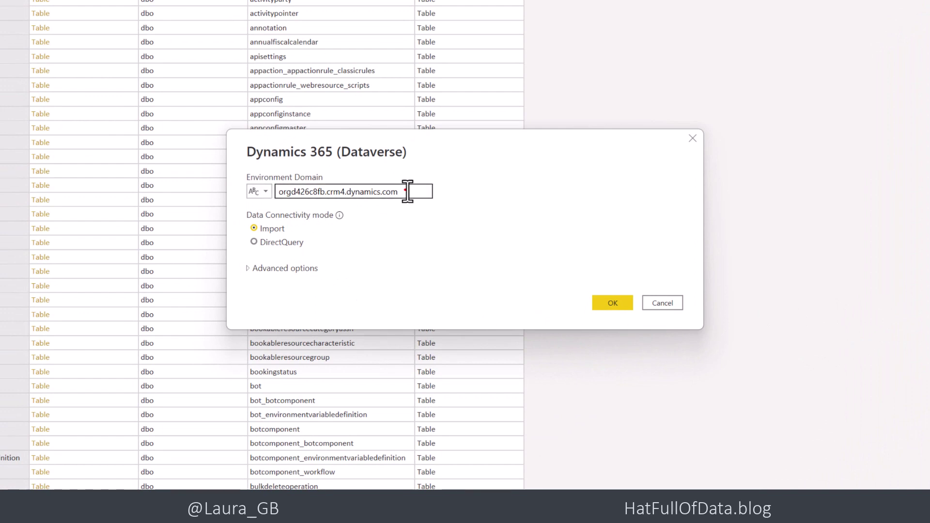
left_click_drag(406, 190, 297, 192)
key("ctrl+c")
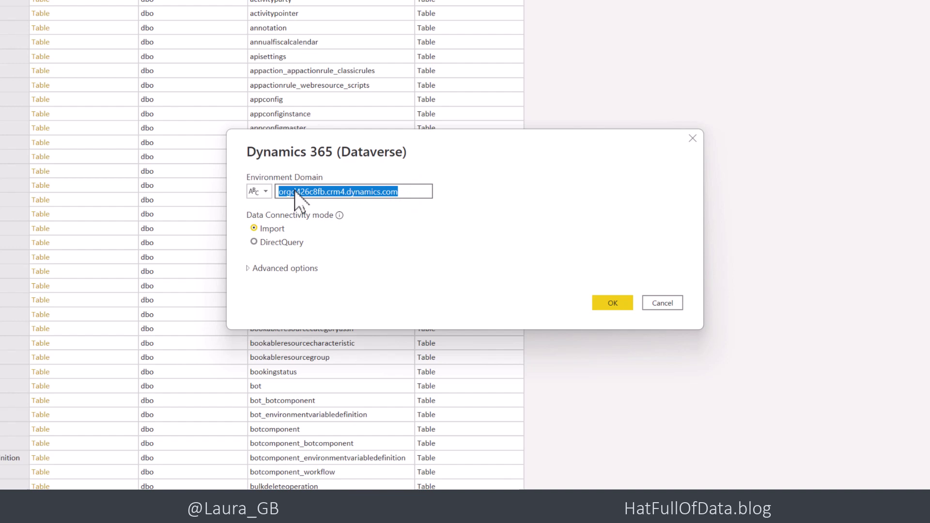
left_click(266, 192)
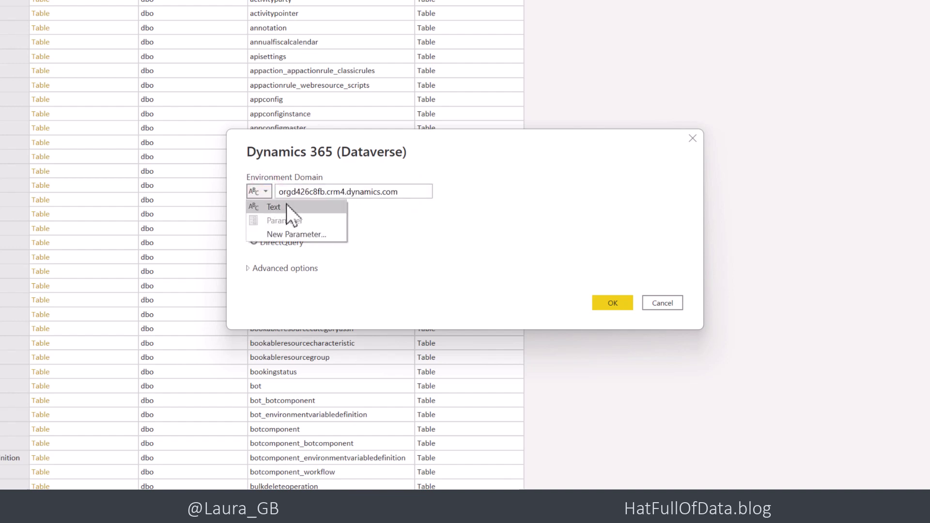
left_click(289, 234)
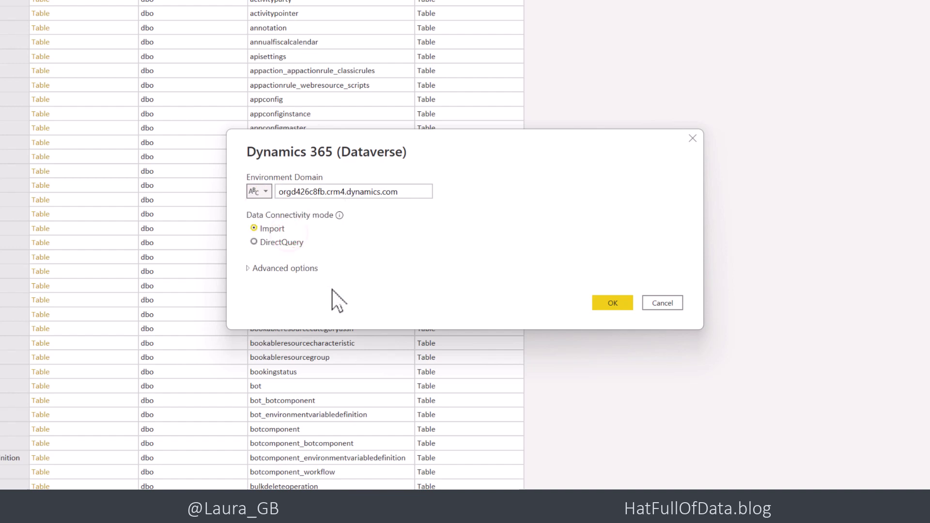
left_click_drag(492, 68, 431, 71)
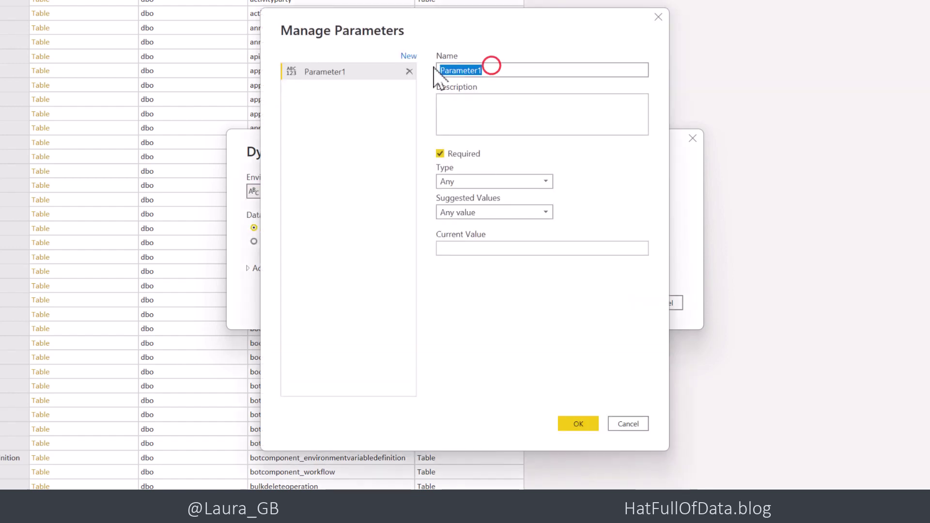
type("Envi")
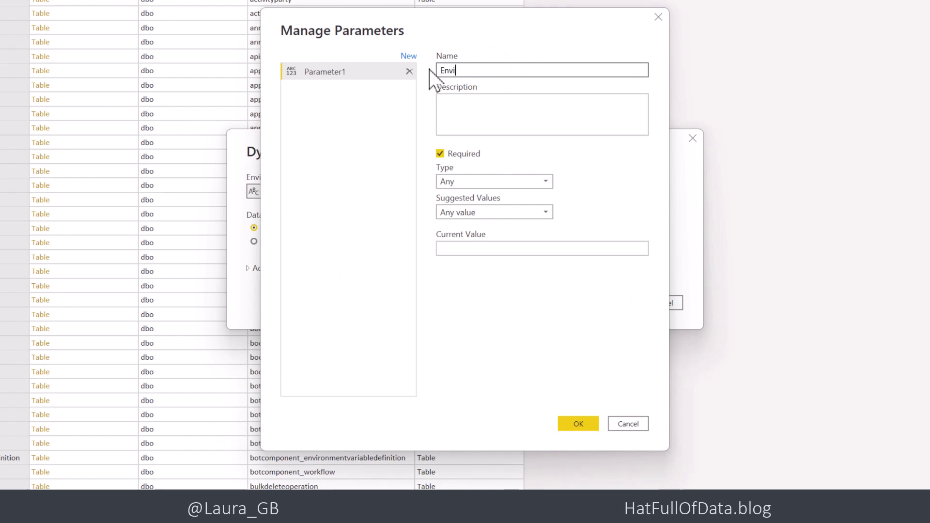
type("ronment")
left_click(485, 181)
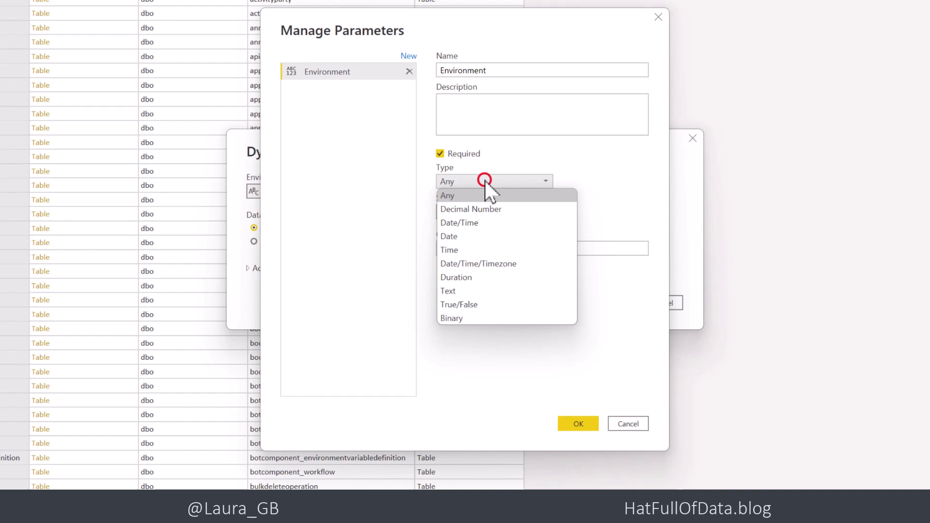
left_click(455, 292)
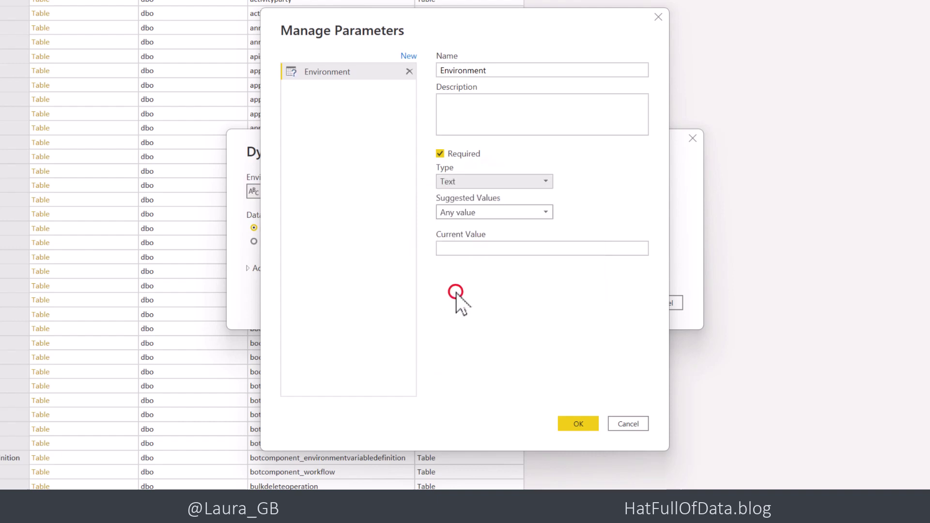
left_click(462, 248)
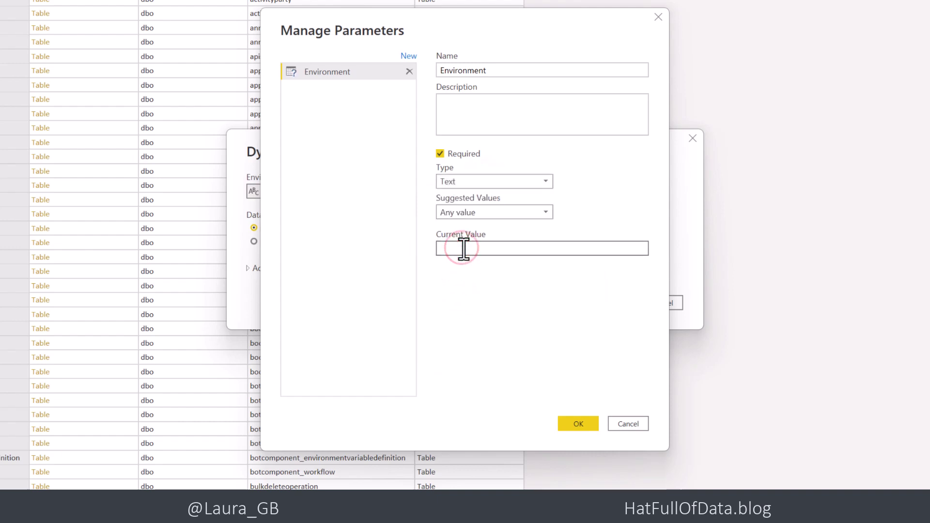
key("ctrl+v")
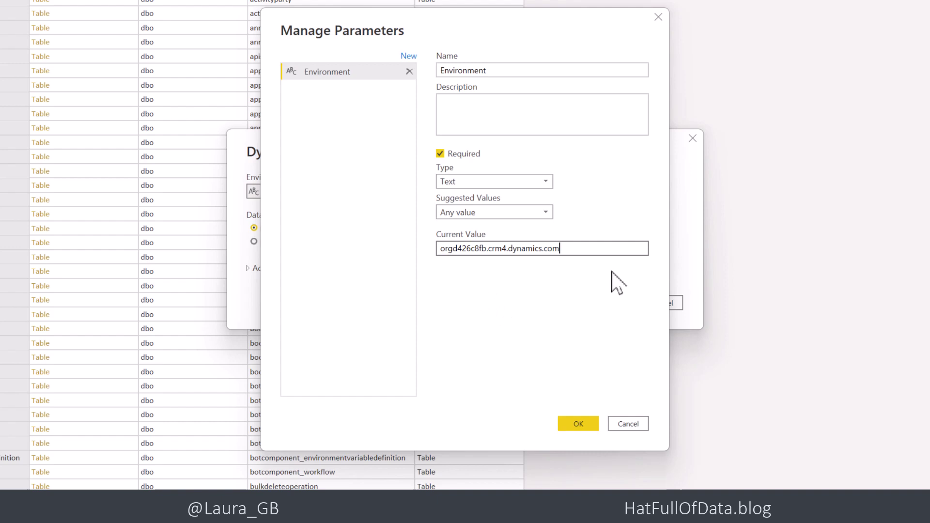
left_click(576, 425)
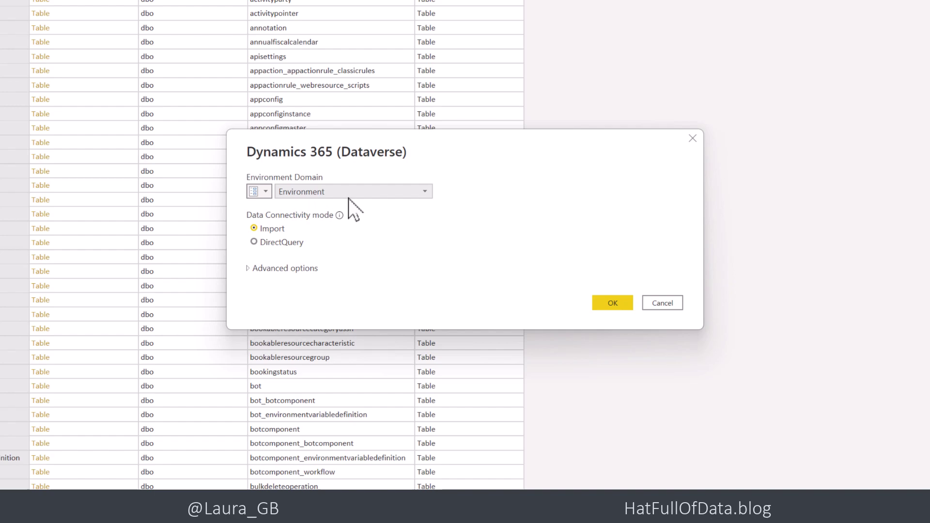
Apply Environment to the account source, then set the contact source's domain to the Environment parameter.
left_click(612, 304)
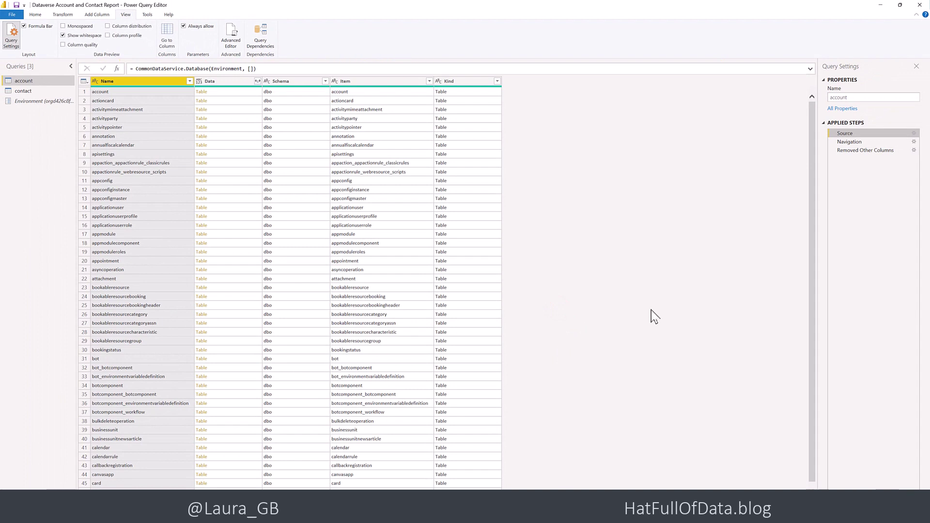
left_click(846, 149)
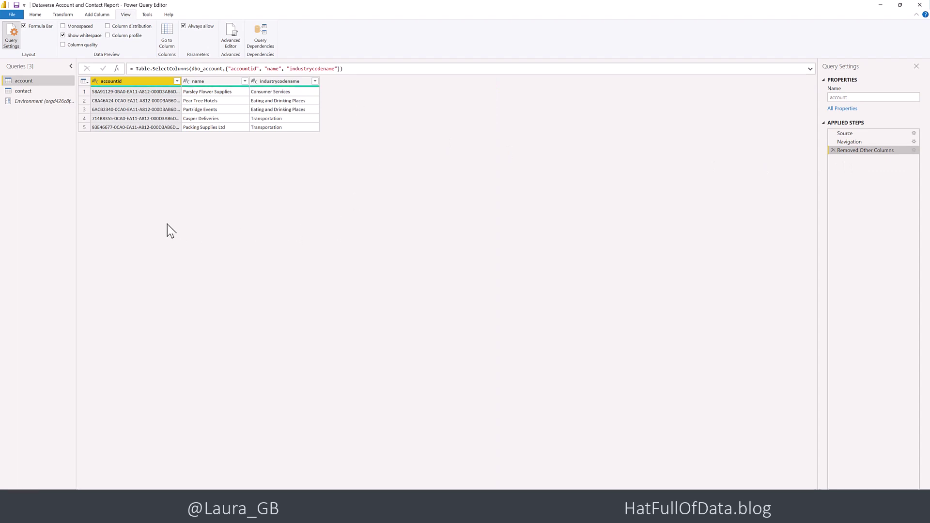
left_click(26, 91)
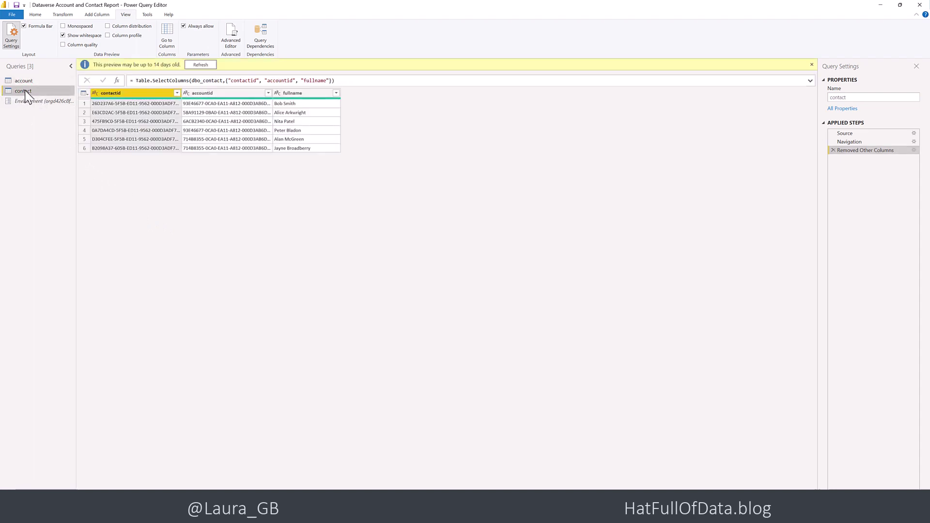
left_click(914, 134)
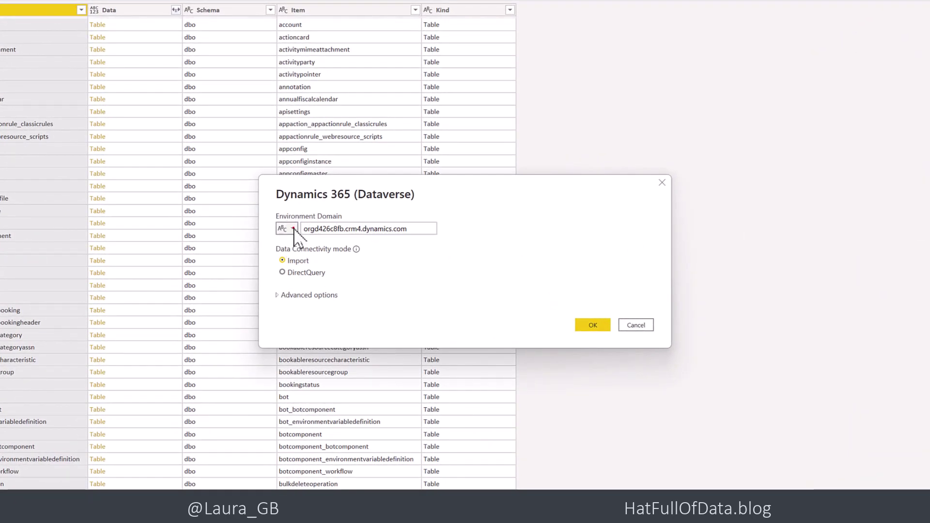
left_click(293, 228)
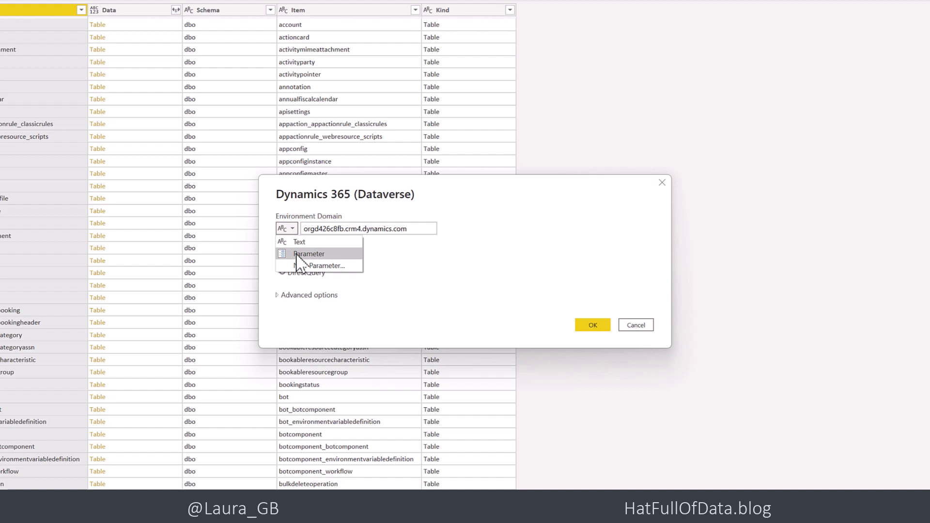
left_click(322, 253)
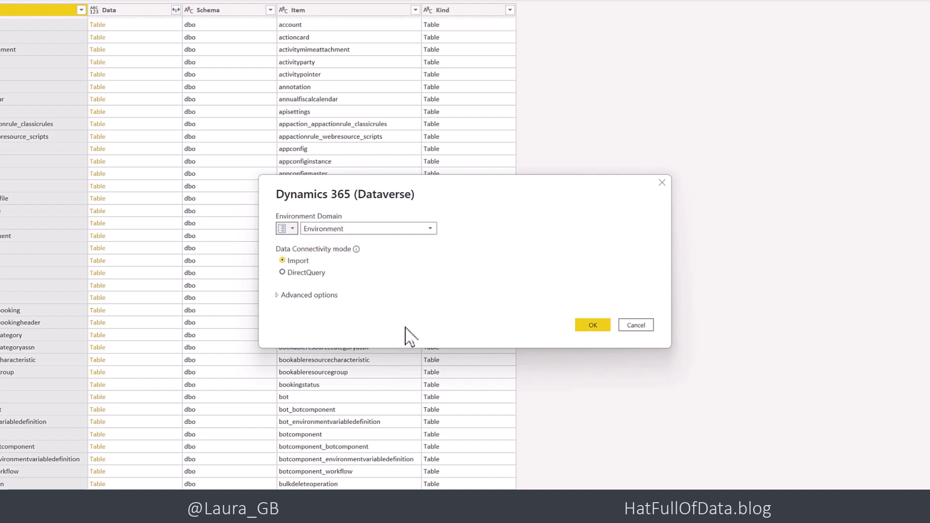
left_click(597, 326)
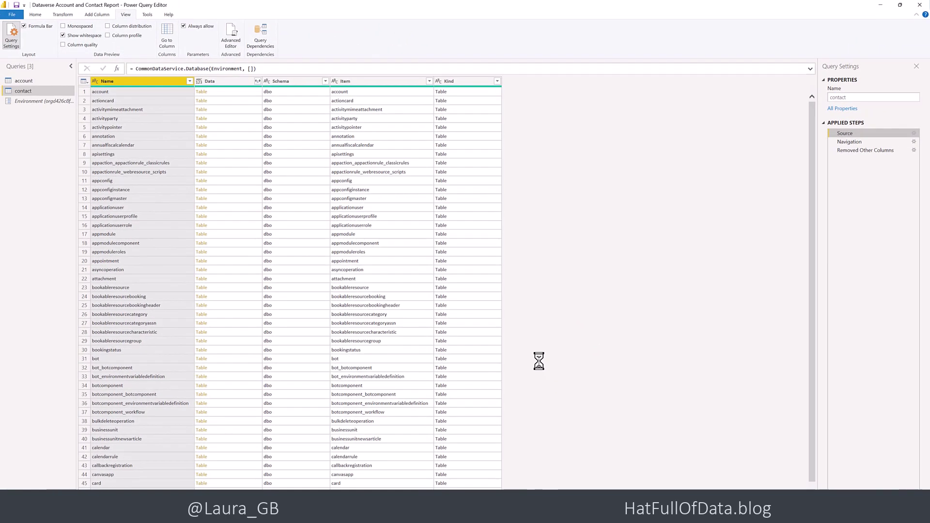
left_click(259, 35)
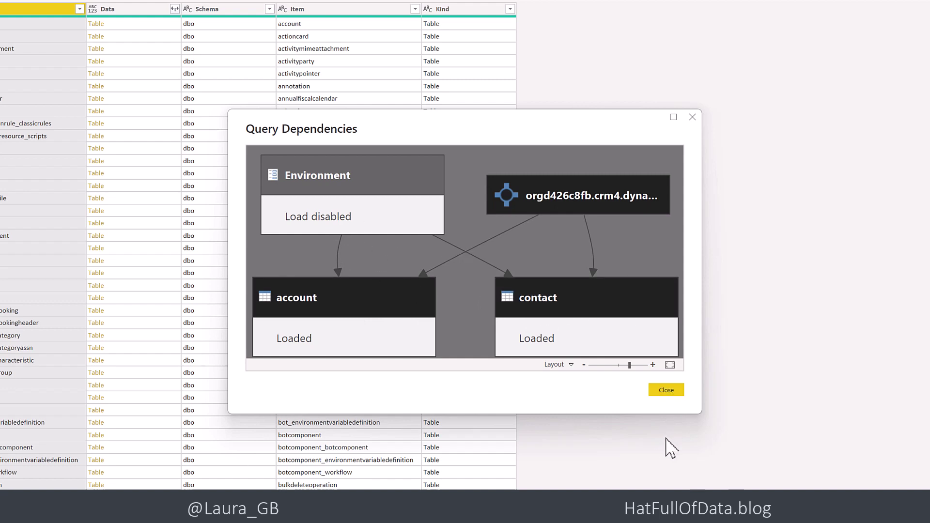
left_click(666, 390)
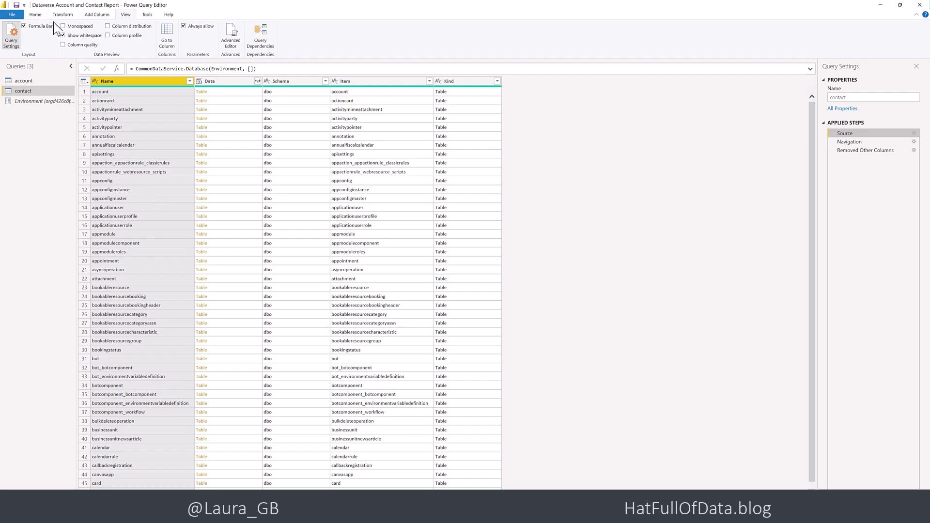
Close & Apply the queries into the report, then bring up the Environment parameter's current value.
left_click(34, 15)
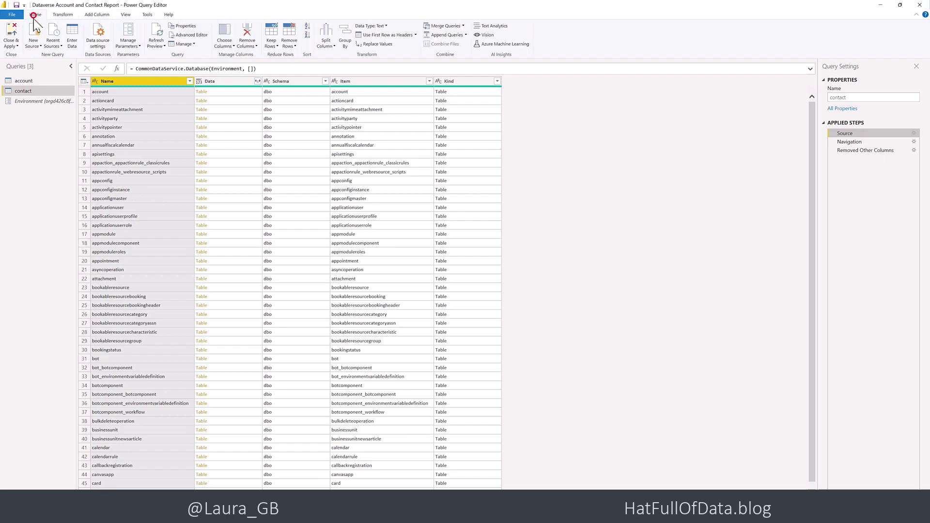
left_click(12, 35)
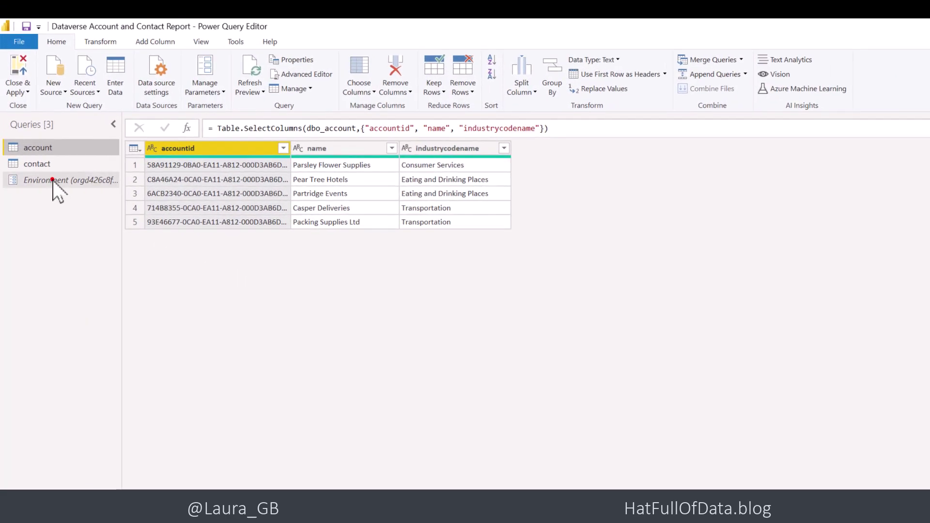
left_click(52, 180)
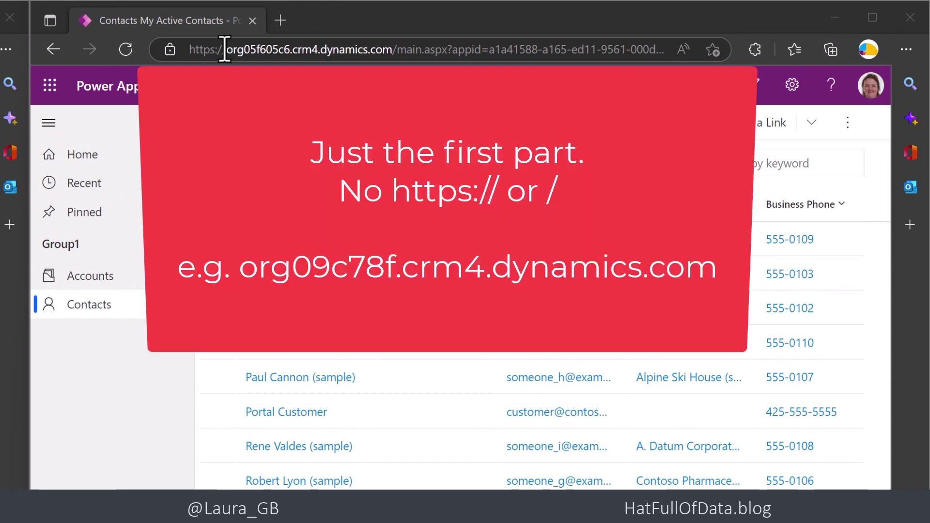
Select the host name org05f605c6.crm4.dynamics.com in the browser's address bar.
mouse_move(222, 48)
left_mouse_down()
mouse_move(239, 52)
mouse_move(226, 50)
left_mouse_up()
key("ctrl+c")
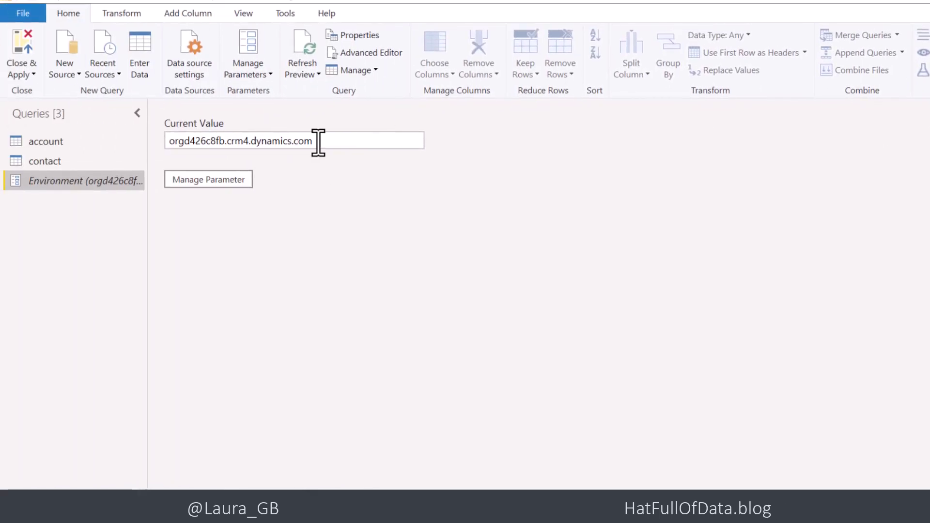
Set Environment to org05f605c6.crm4.dynamics.com and sign in so the account query loads.
left_click_drag(318, 142, 175, 148)
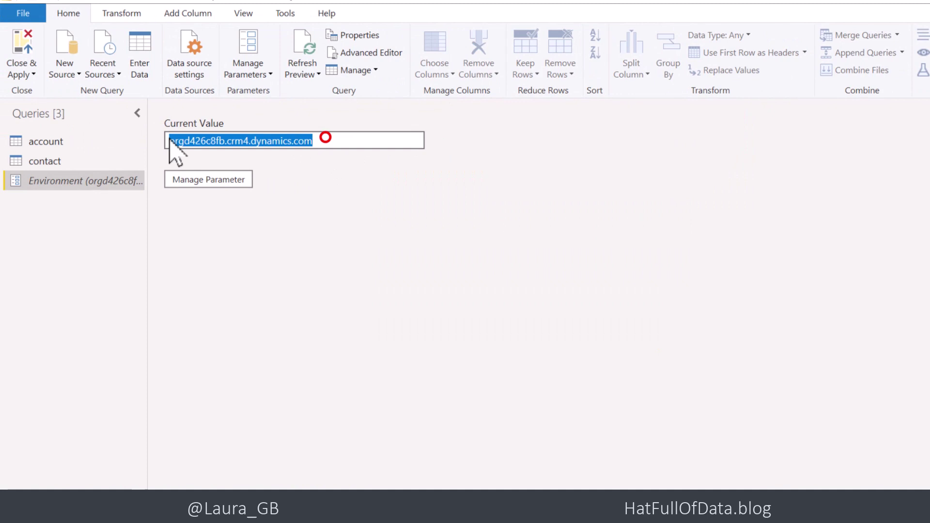
key("ctrl+v")
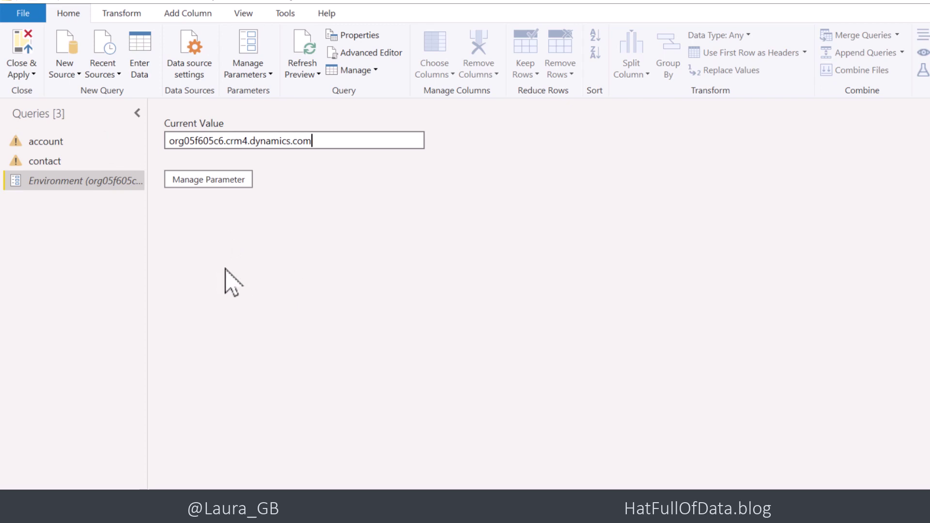
left_click(51, 141)
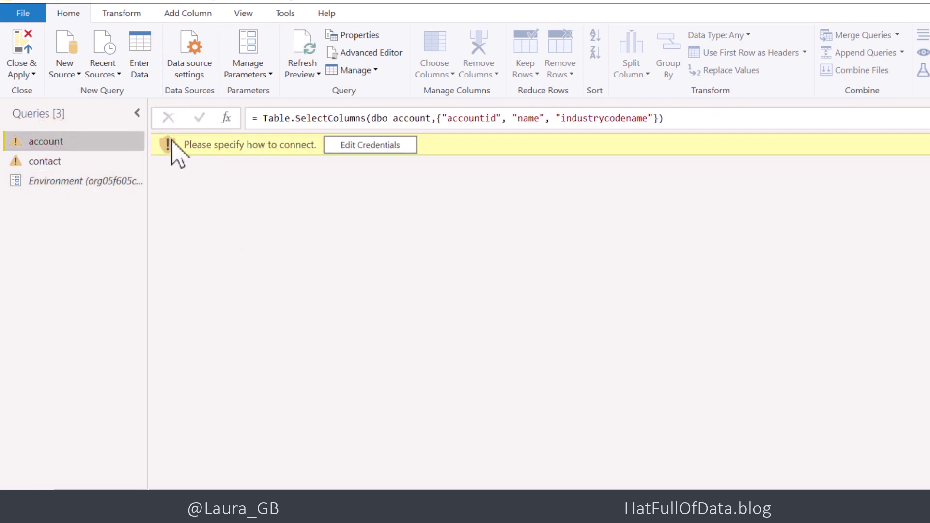
left_click(379, 146)
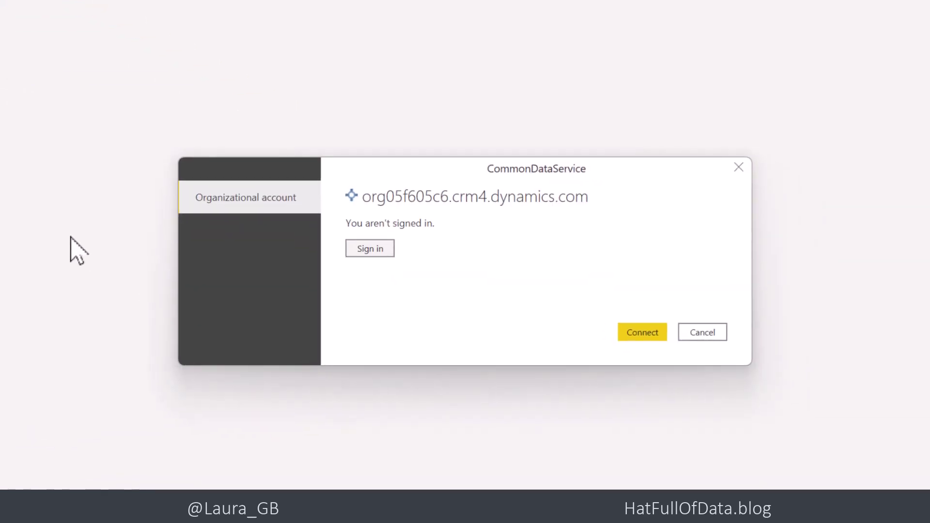
left_click(369, 248)
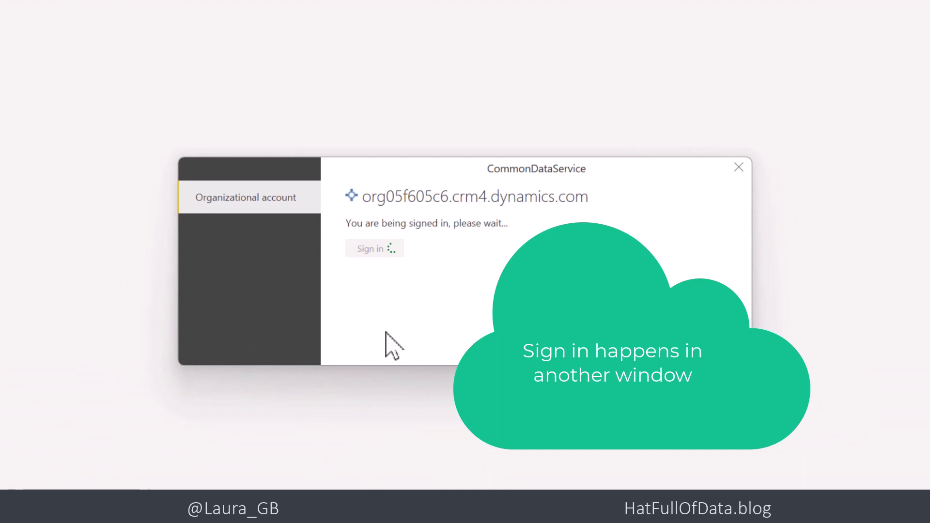
left_click(644, 331)
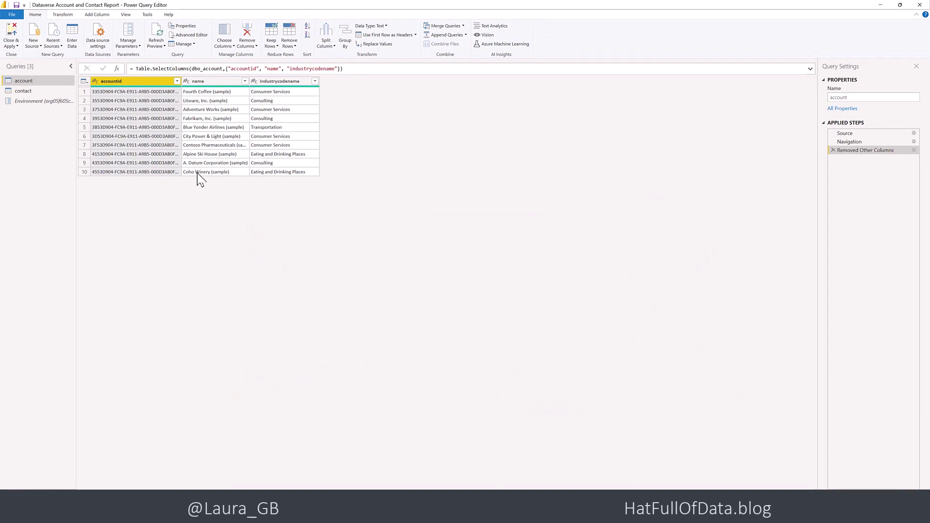
Check the contact query's data, then Close & Apply to reload the report.
left_click(23, 91)
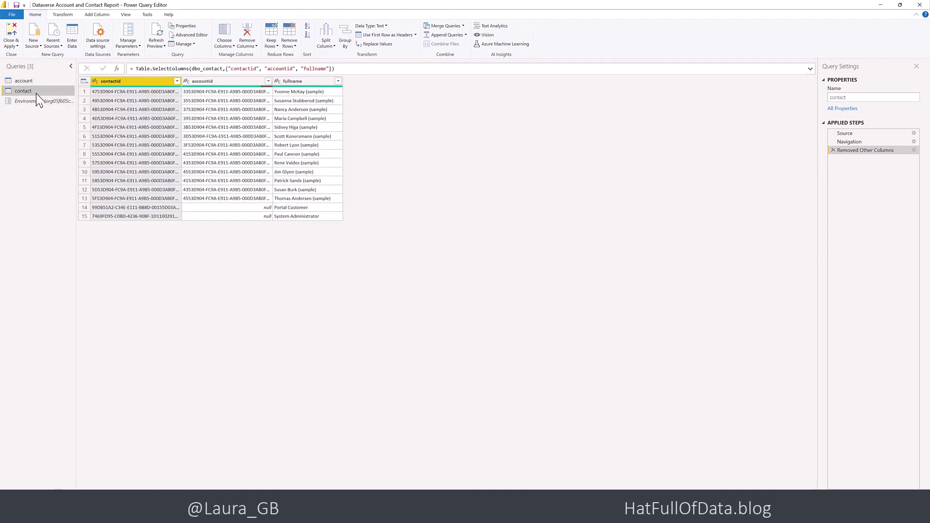
left_click(14, 37)
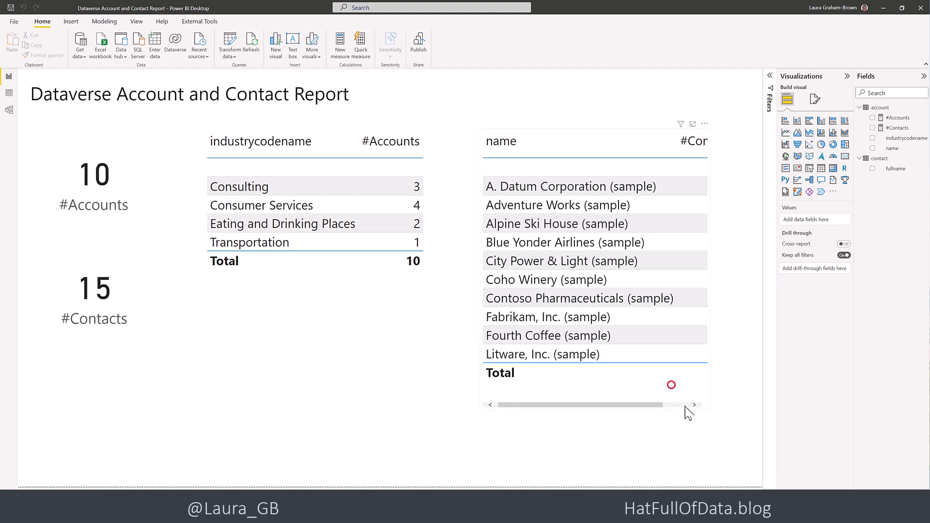
Widen the company name table to reveal the #Contacts column and begin publishing.
left_click(671, 385)
left_click_drag(709, 410, 754, 419)
left_click(368, 431)
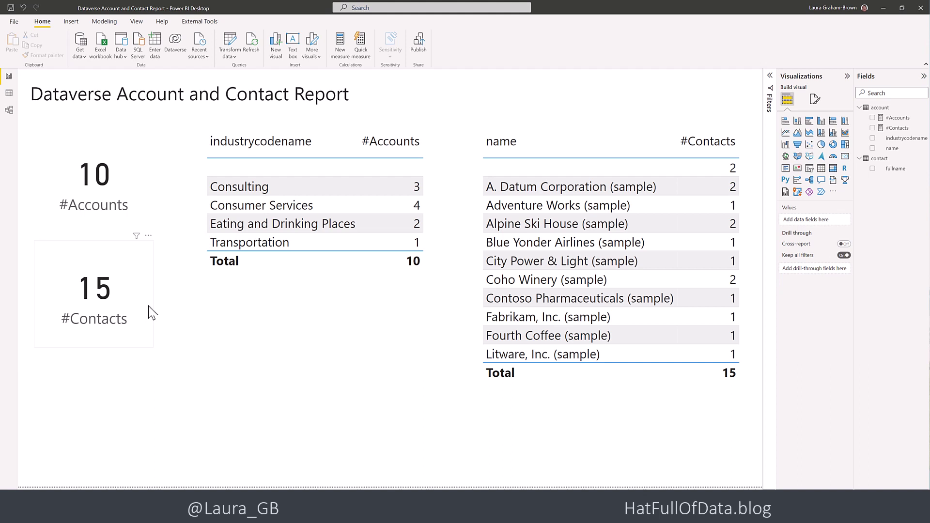
left_click(418, 43)
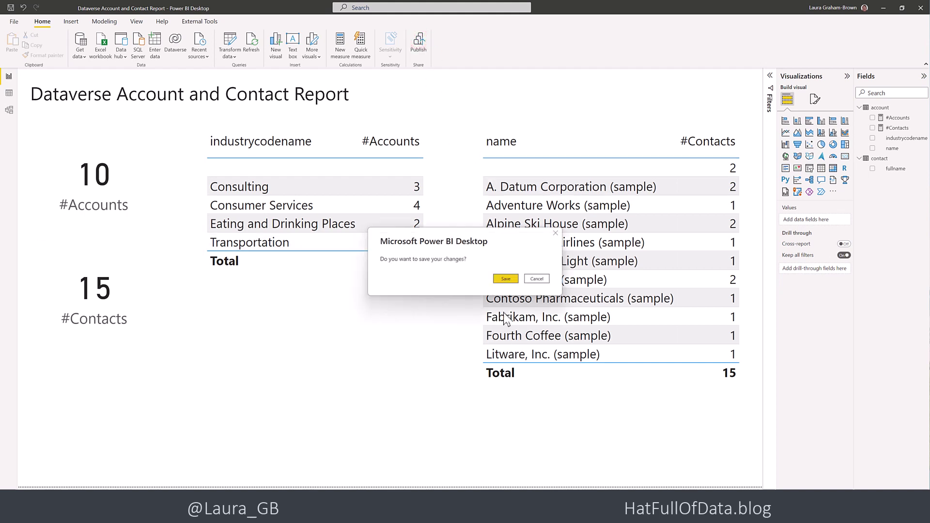
Save, publish to the 2022 Demo workspace, and open the report in the Power BI service.
left_click(504, 279)
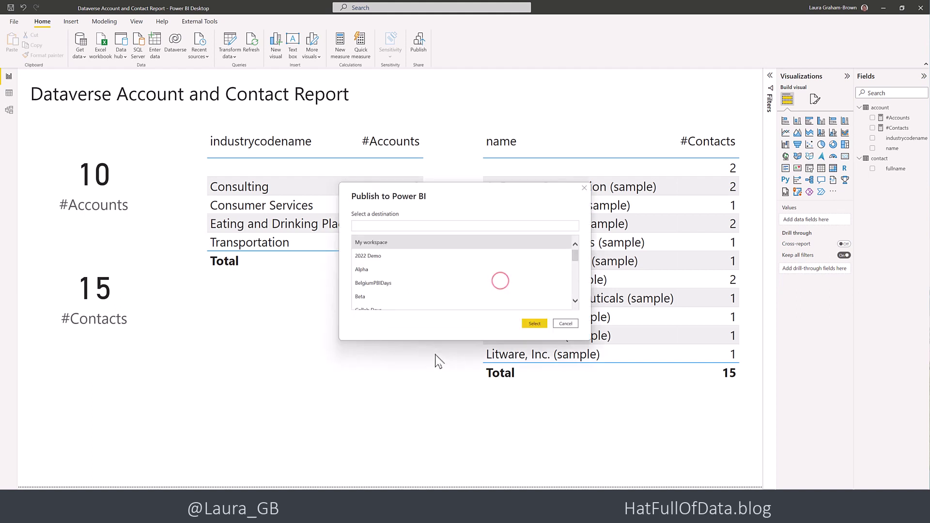
left_click(363, 251)
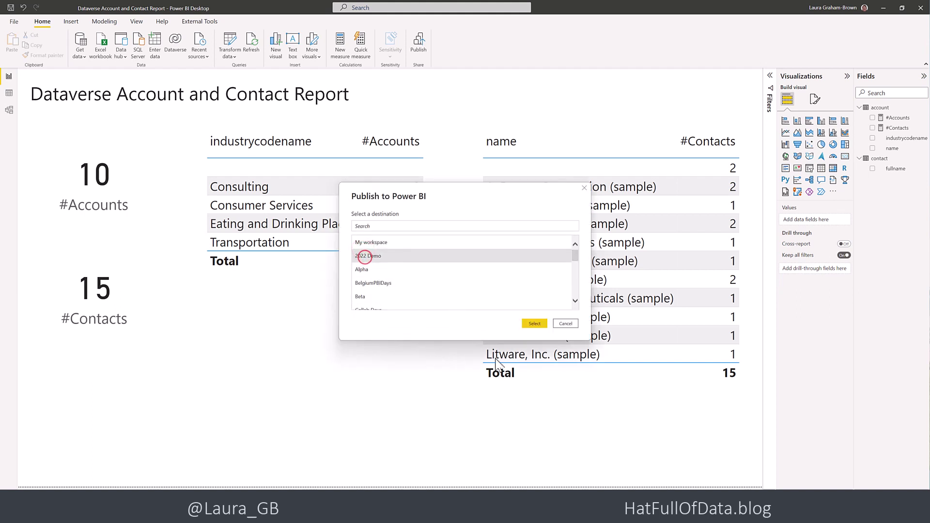
left_click(534, 324)
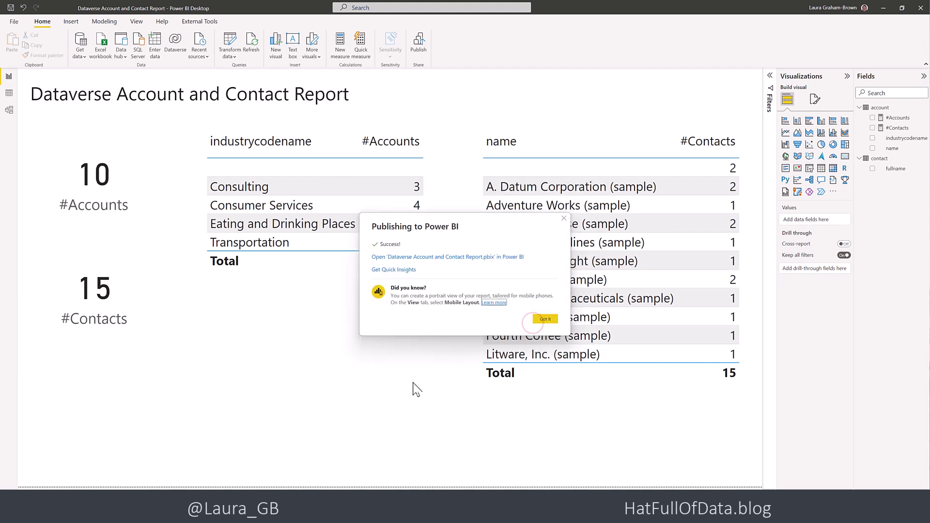
left_click(450, 258)
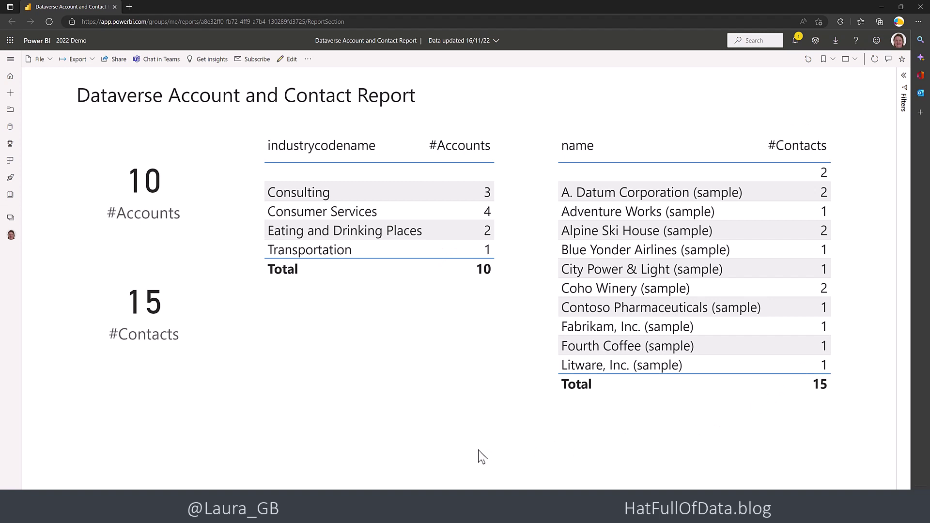
From the 2022 Demo workspace, open Settings for the Dataverse Account and Contact Report dataset.
left_click(71, 40)
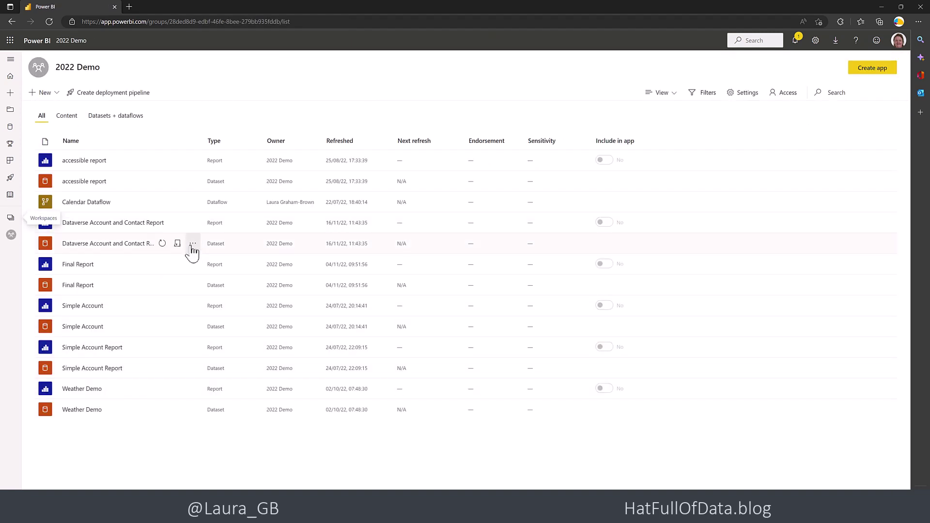
left_click(193, 245)
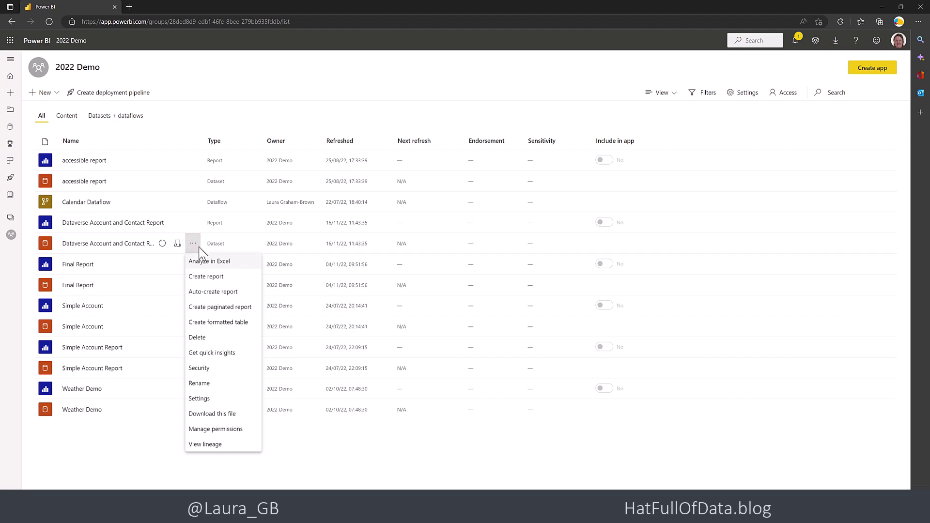
left_click(212, 401)
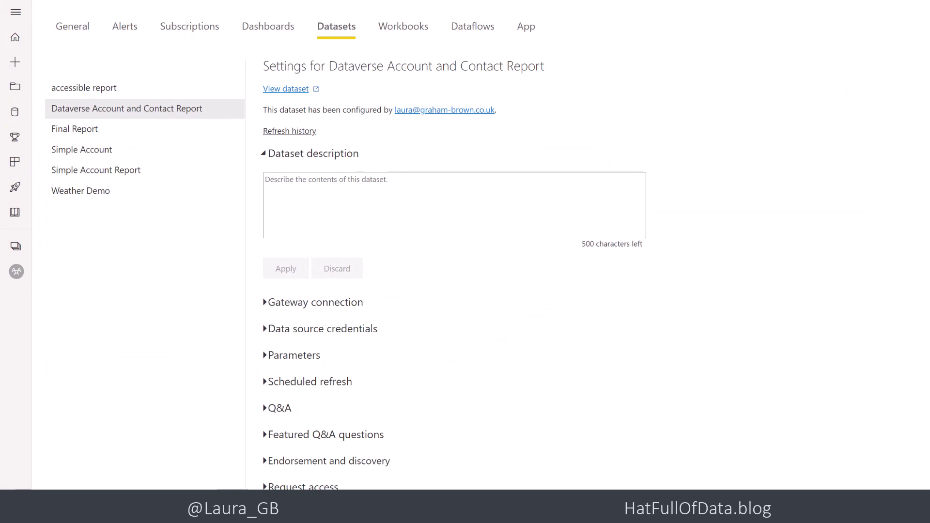
Expand the dataset's Parameters and copy the host orgd426c8fb.crm4.dynamics.com from Power Apps.
left_click(264, 355)
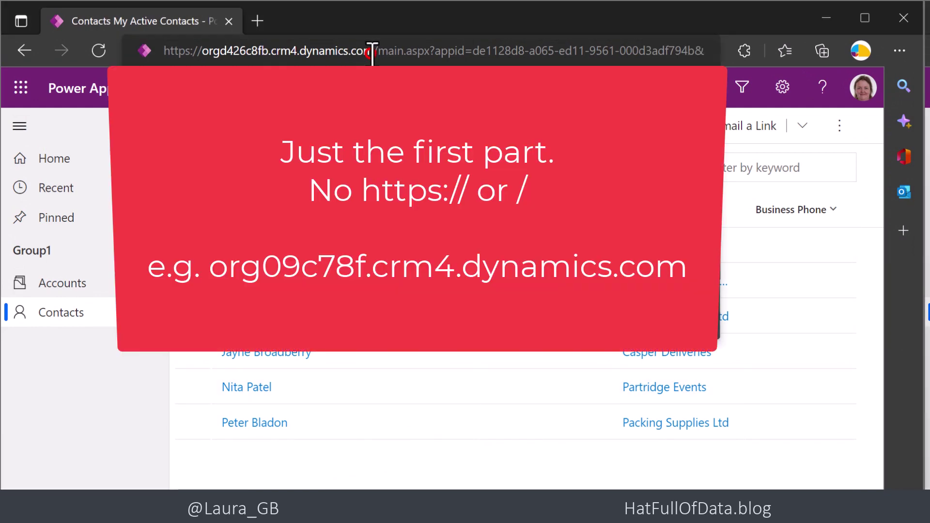
left_click_drag(374, 53, 206, 53)
key("ctrl+c")
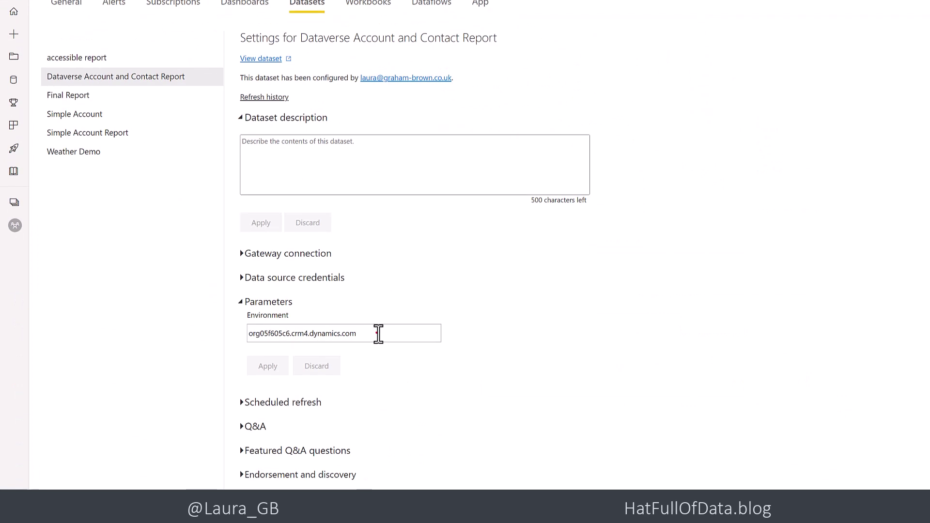
Replace the Environment value with orgd426c8fb.crm4.dynamics.com and apply it.
left_click_drag(378, 333, 241, 338)
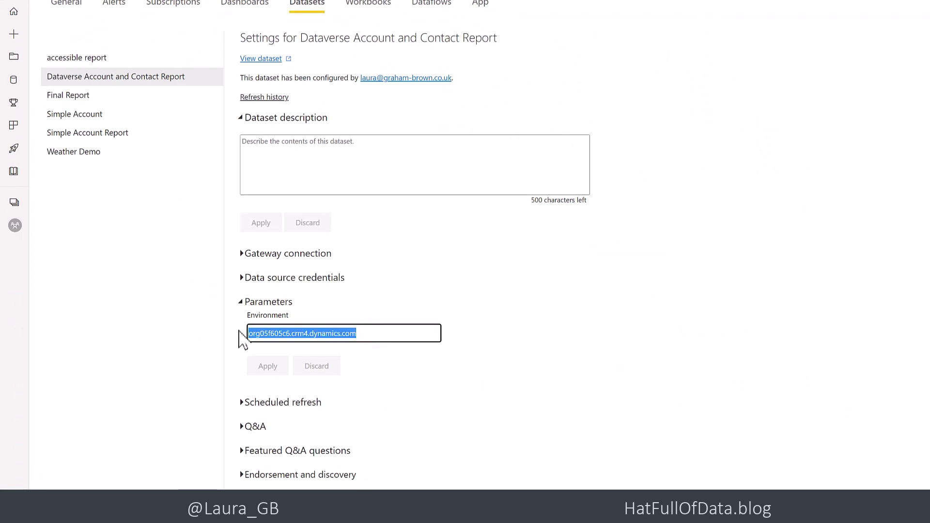
key("ctrl+v")
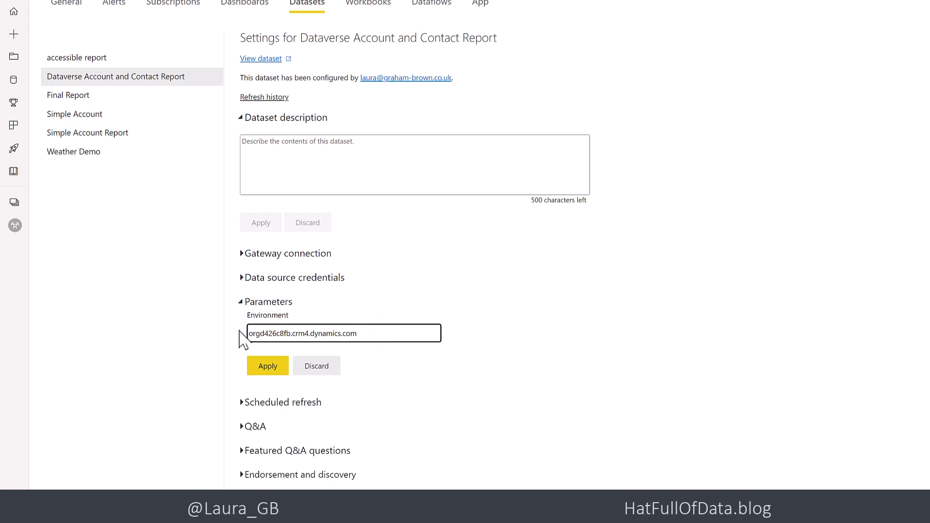
left_click(269, 366)
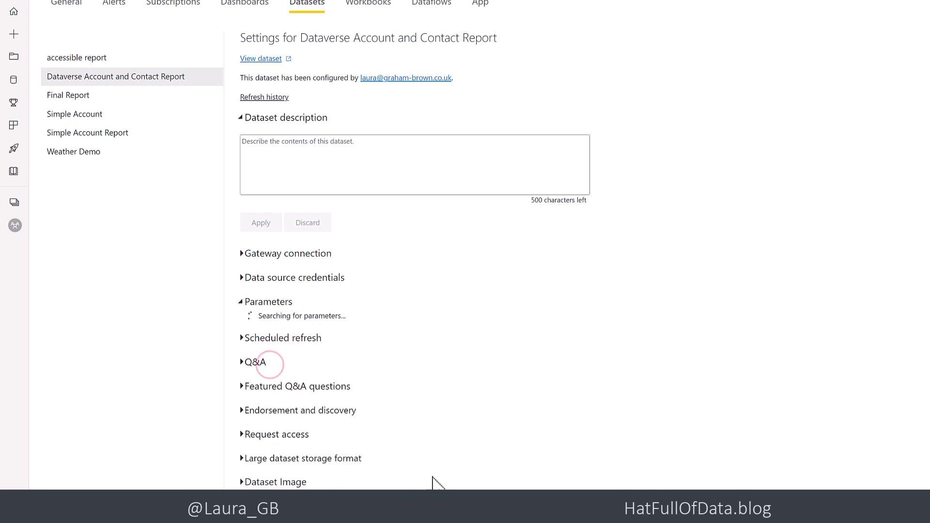
Edit the Dataverse credentials with Organizational privacy level and sign in.
left_click(352, 335)
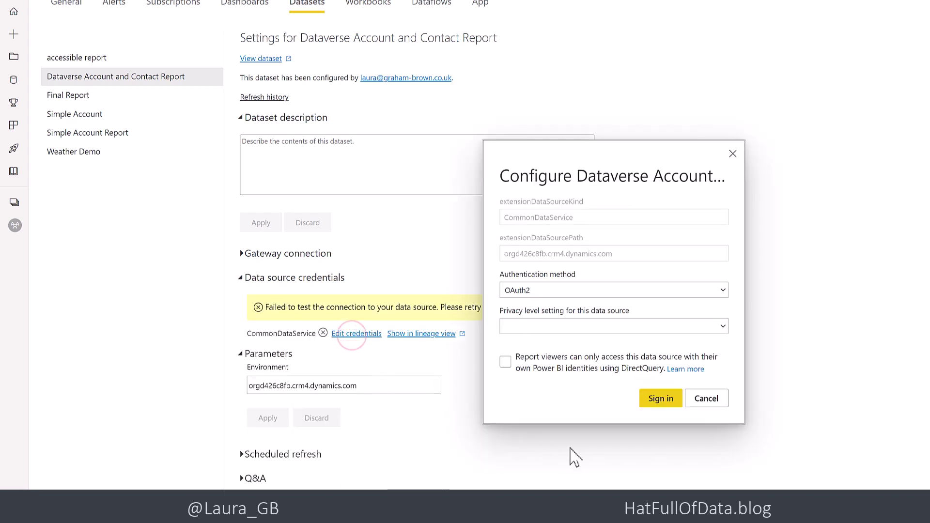
left_click(560, 327)
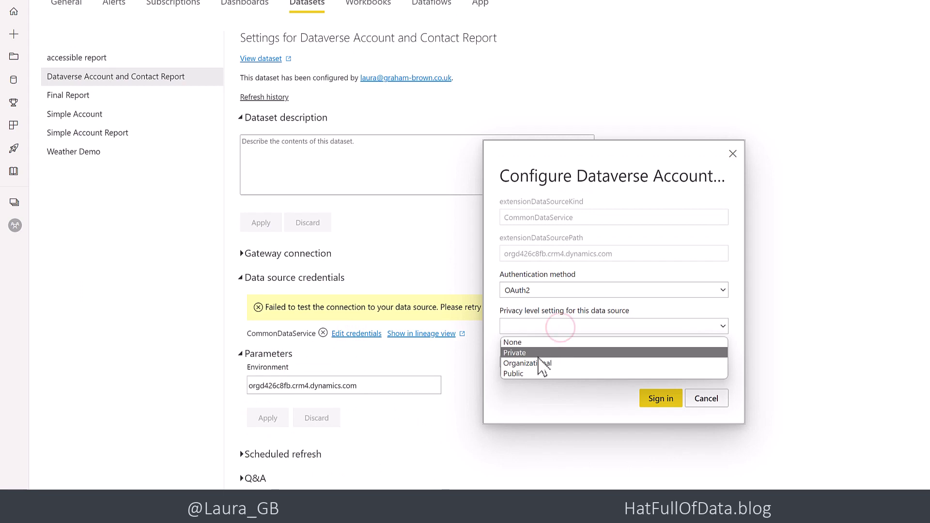
left_click(535, 353)
left_click(546, 328)
left_click(531, 360)
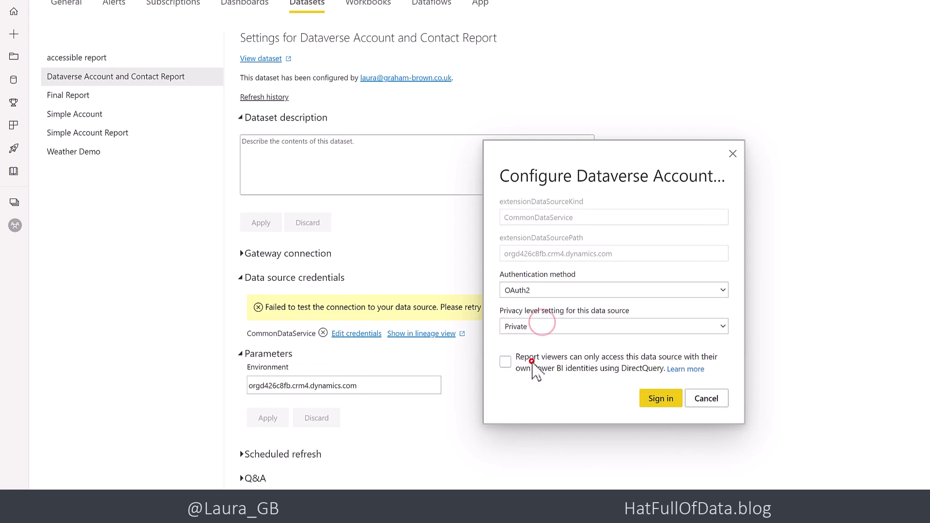
left_click(661, 399)
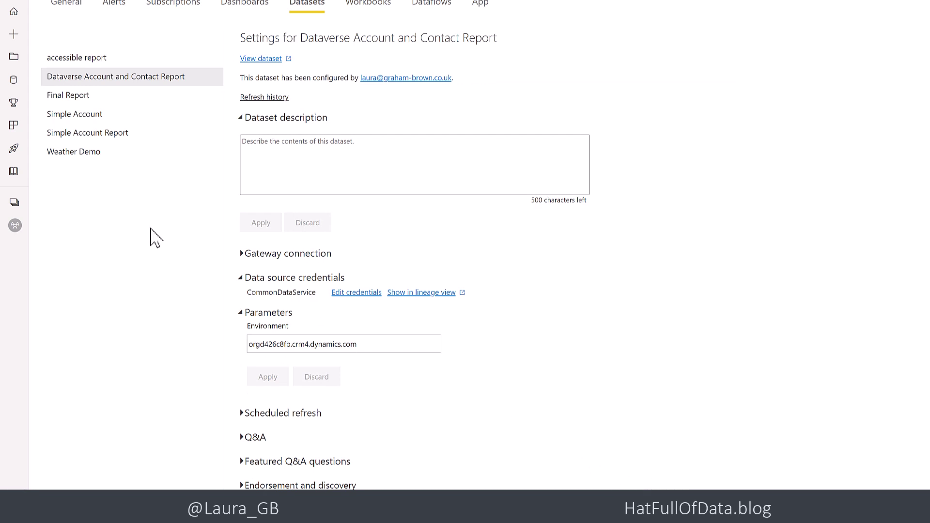
Back in the 2022 Demo workspace, refresh the Dataverse Account and Contact Report dataset now.
left_click(14, 225)
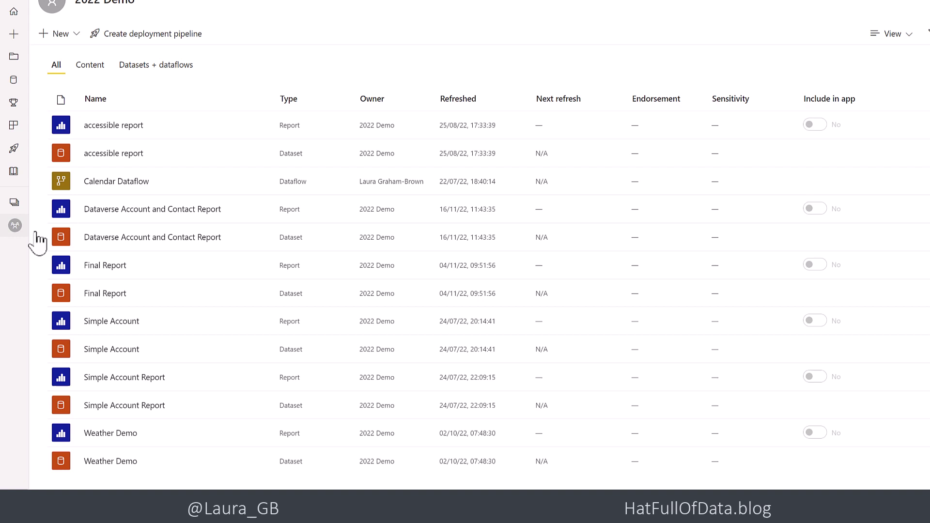
mouse_move(242, 252)
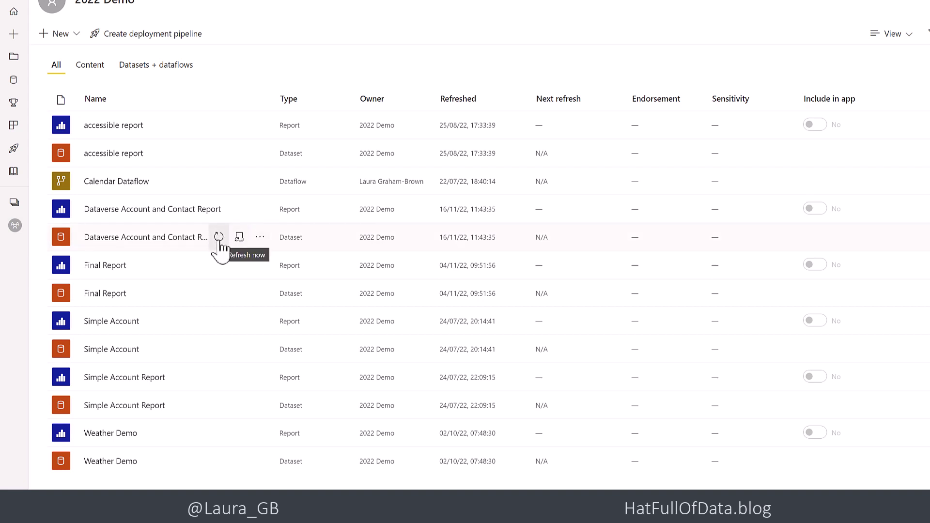
left_click(220, 241)
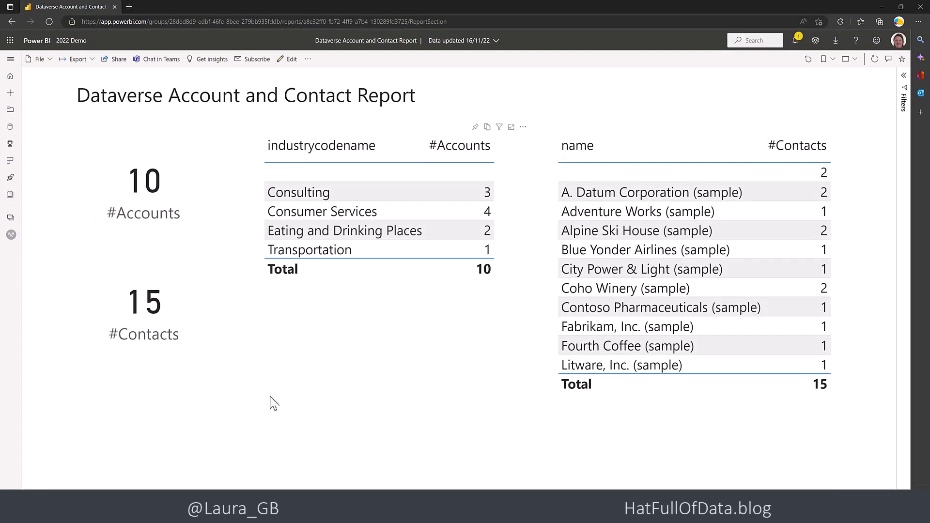
Reload the browser page with F5 to view the refreshed report.
key("F5")
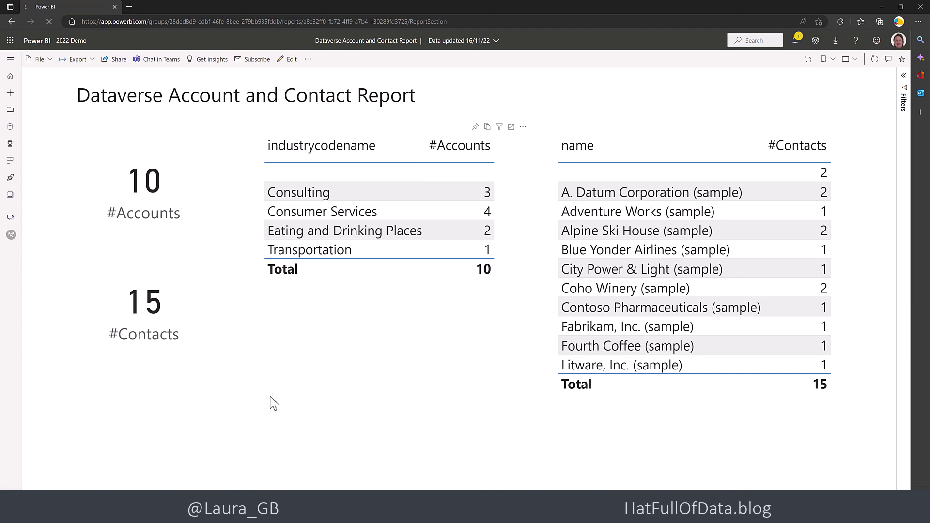